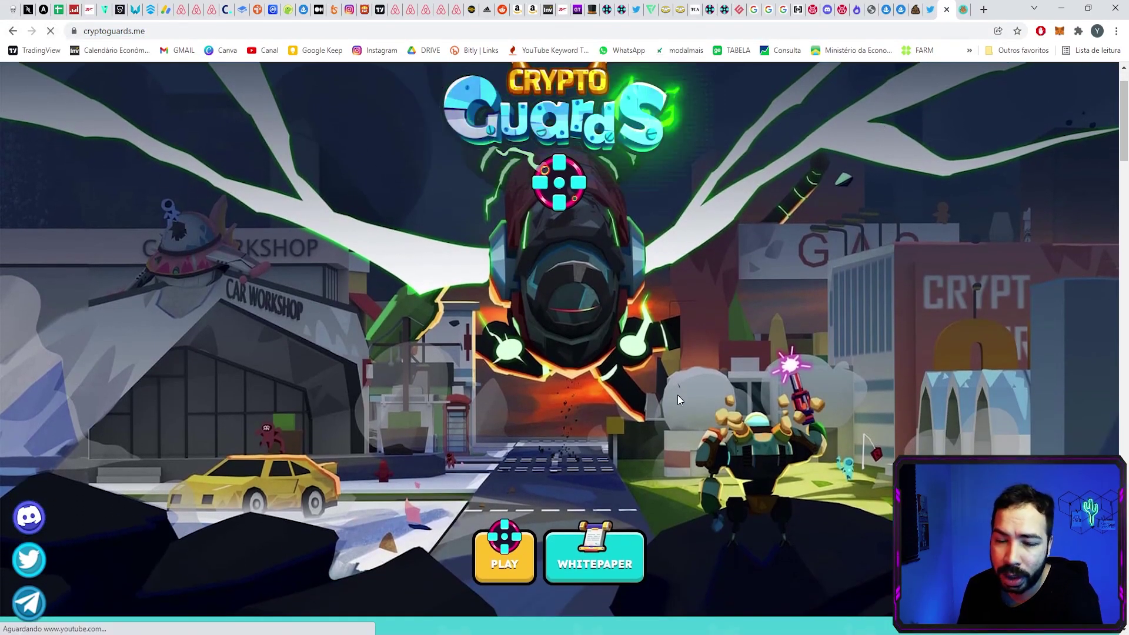
Look over the CryptoGuards Twitter profile, the Portuguese Discord channel's launch announcements, the cryptoguards.me home page and the PancakeSwap swap page
{"action": "key", "text": "ctrl+shift+Tab"}
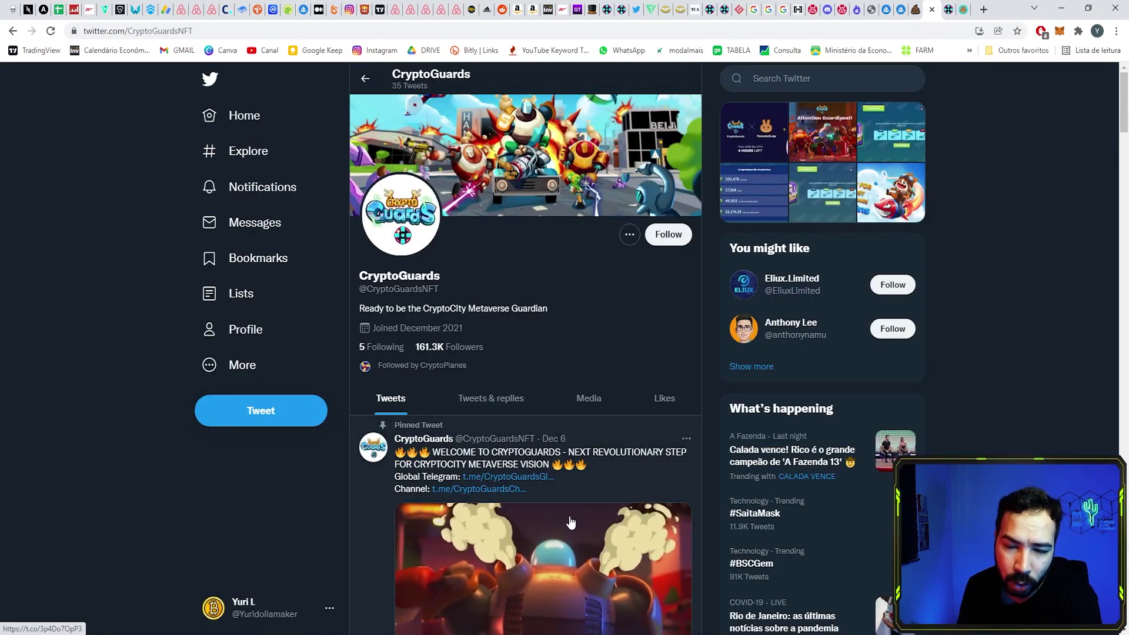
{"action": "scroll", "coordinate": [473, 396], "scroll_direction": "down", "scroll_amount": 1}
{"action": "key", "text": "alt+Tab"}
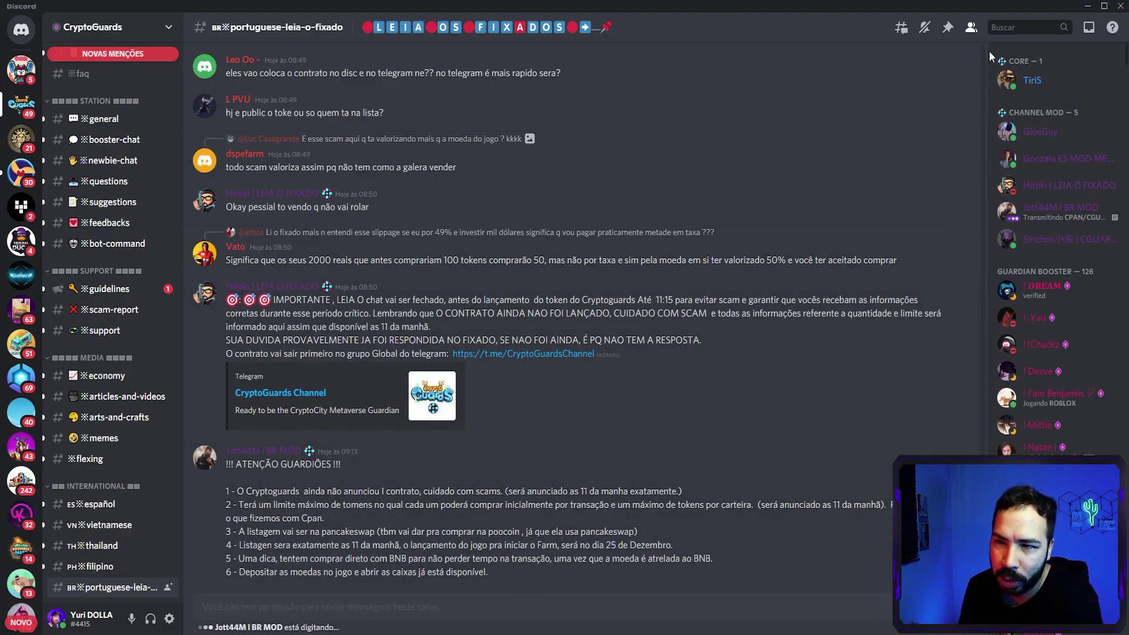
{"action": "left_click", "coordinate": [1087, 6]}
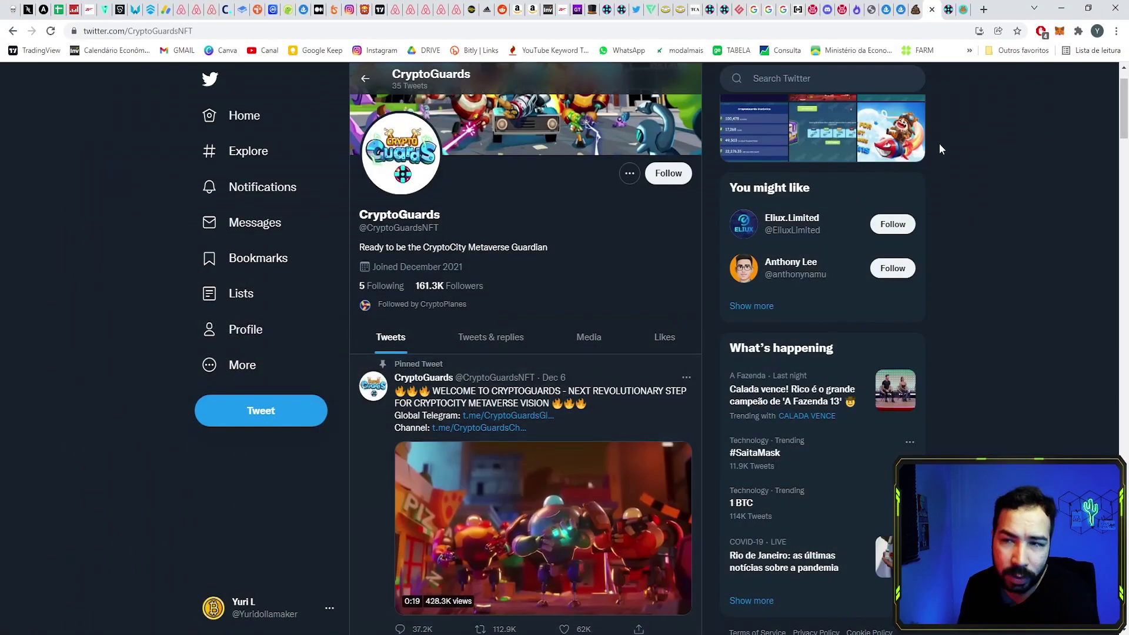
{"action": "key", "text": "ctrl+Tab"}
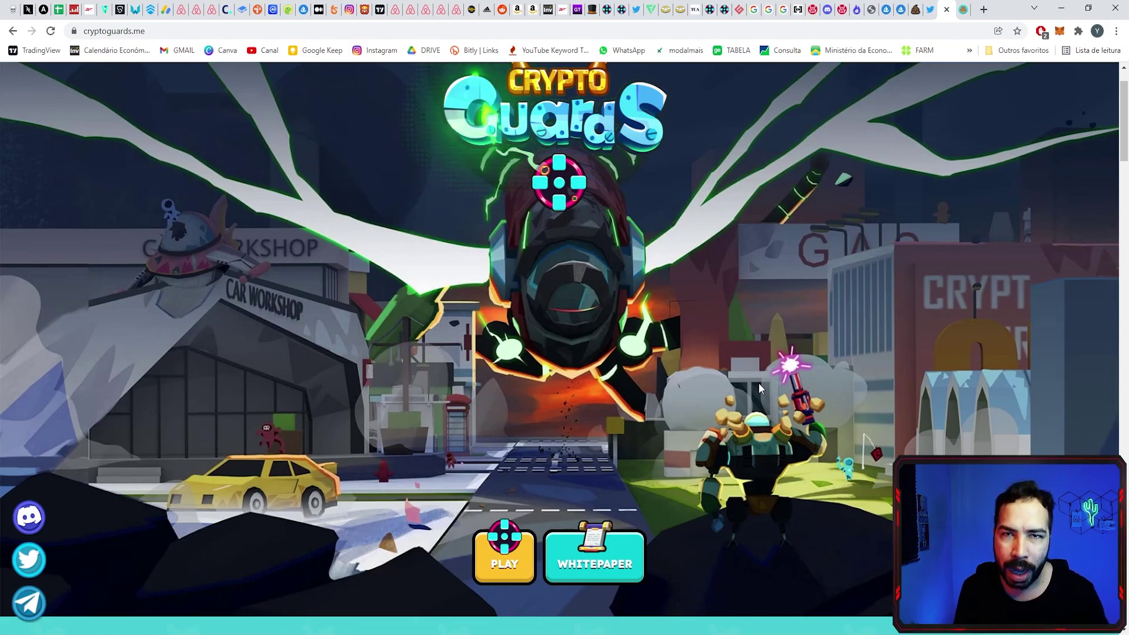
{"action": "scroll", "coordinate": [339, 586], "scroll_direction": "down", "scroll_amount": 1}
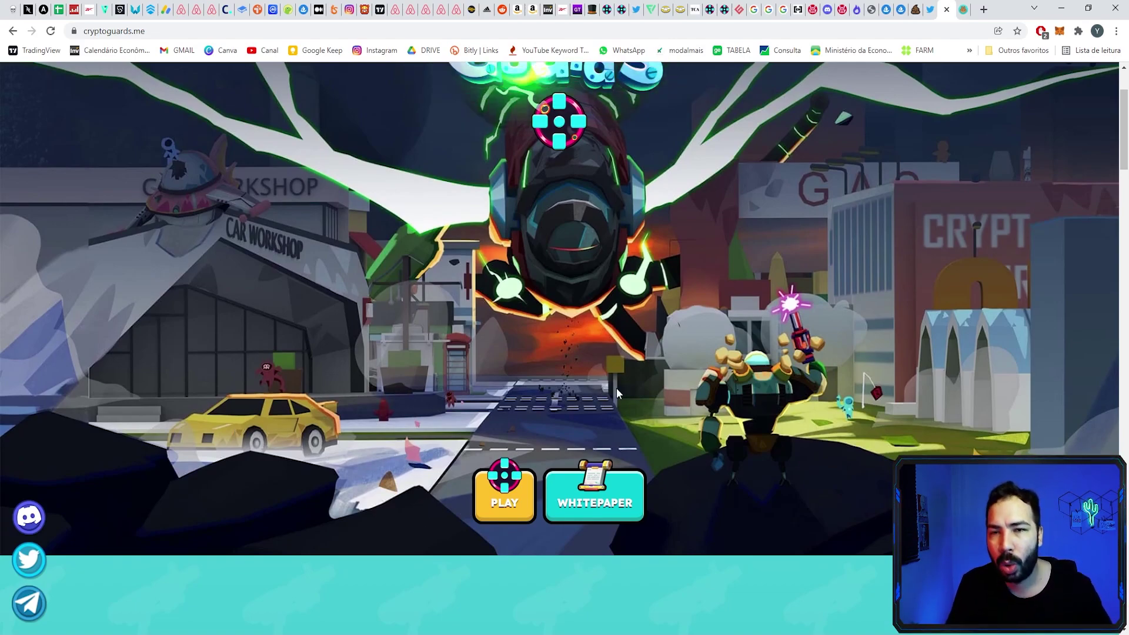
{"action": "scroll", "coordinate": [753, 417], "scroll_direction": "up", "scroll_amount": 2}
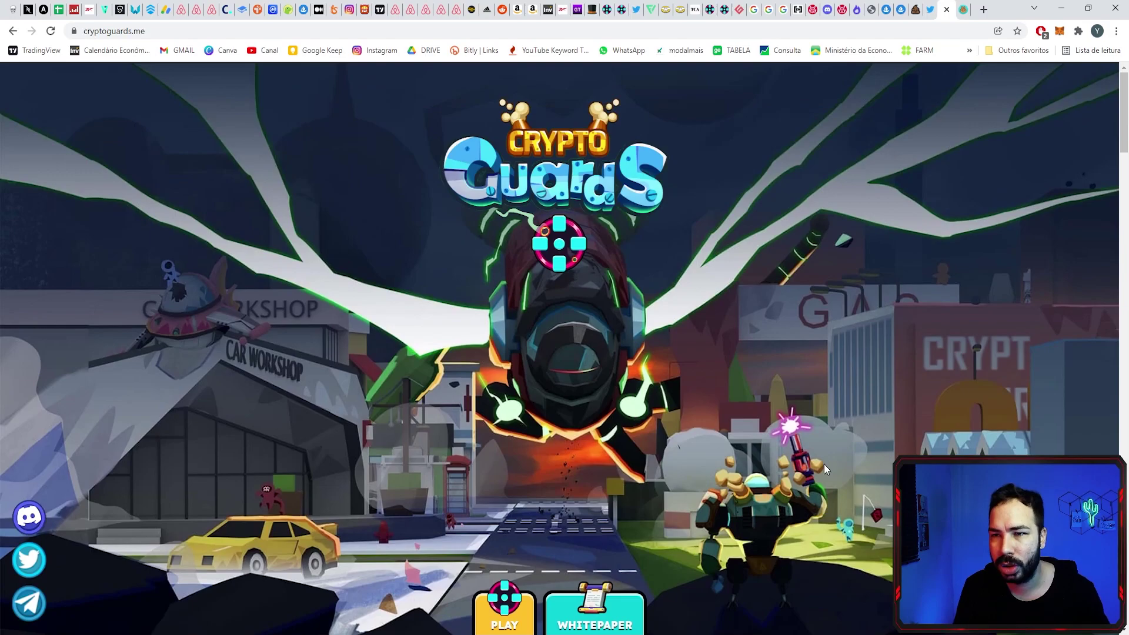
{"action": "left_click", "coordinate": [963, 9]}
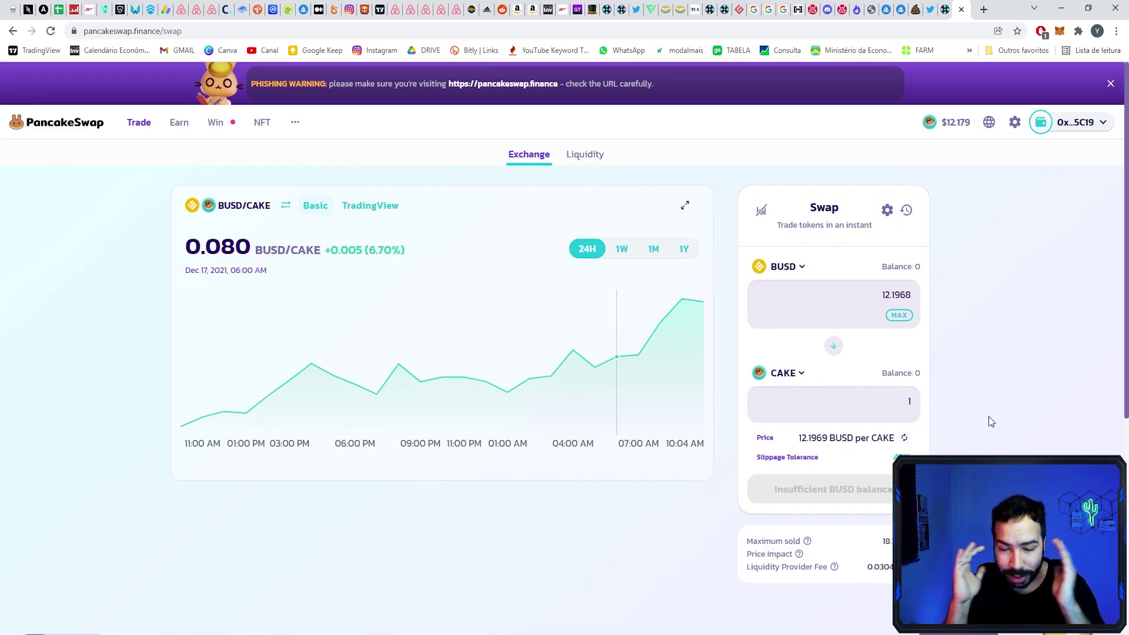
{"action": "left_click", "coordinate": [948, 6]}
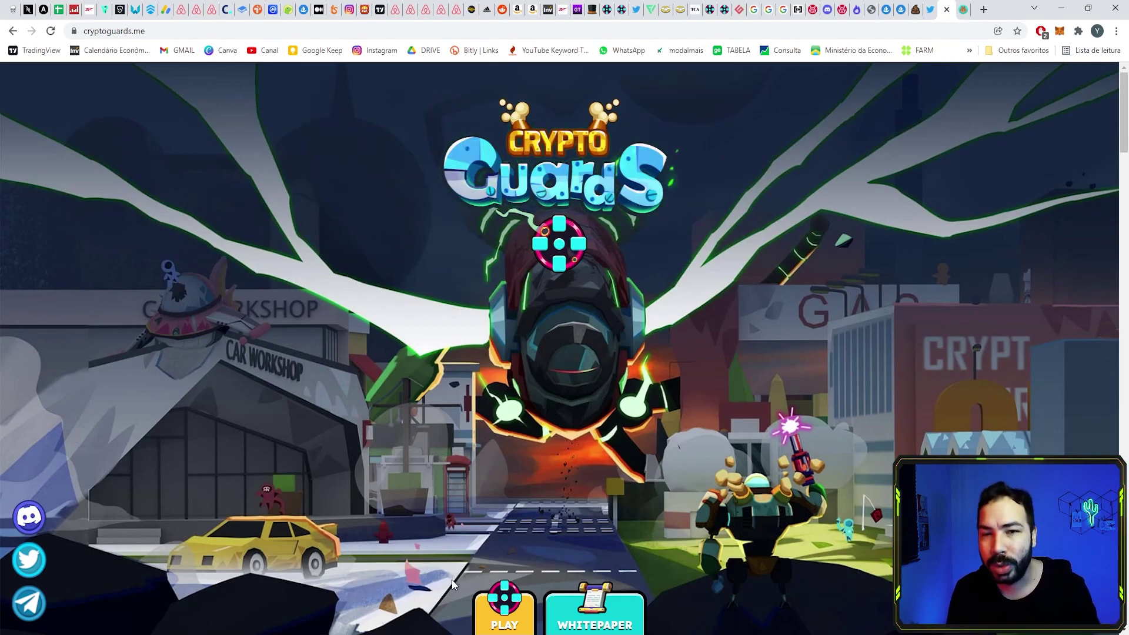
On PancakeSwap, import the Chumbi Valley (CHMB) token by its copied contract address as the token to receive in the swap
{"action": "left_click", "coordinate": [961, 8]}
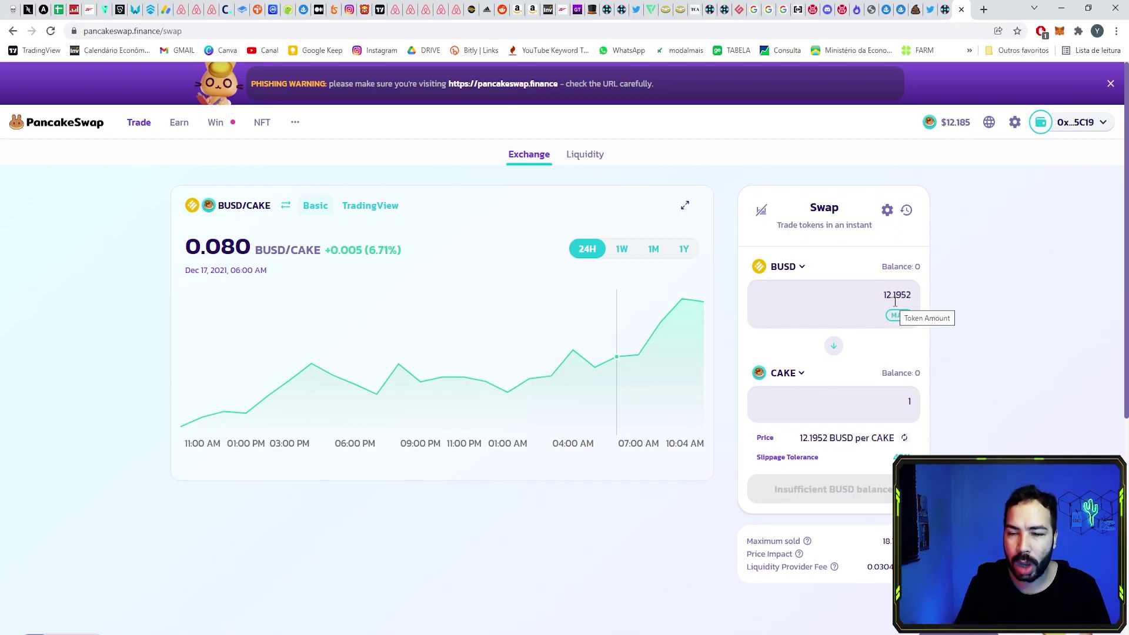
{"action": "left_click", "coordinate": [793, 377]}
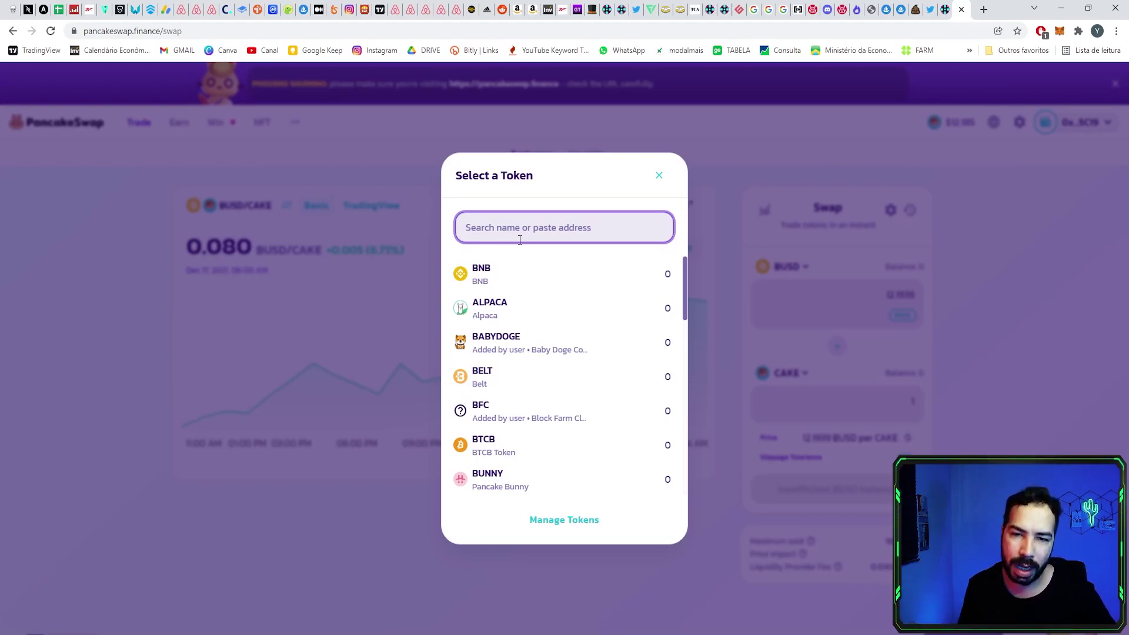
{"action": "key", "text": "ctrl+v"}
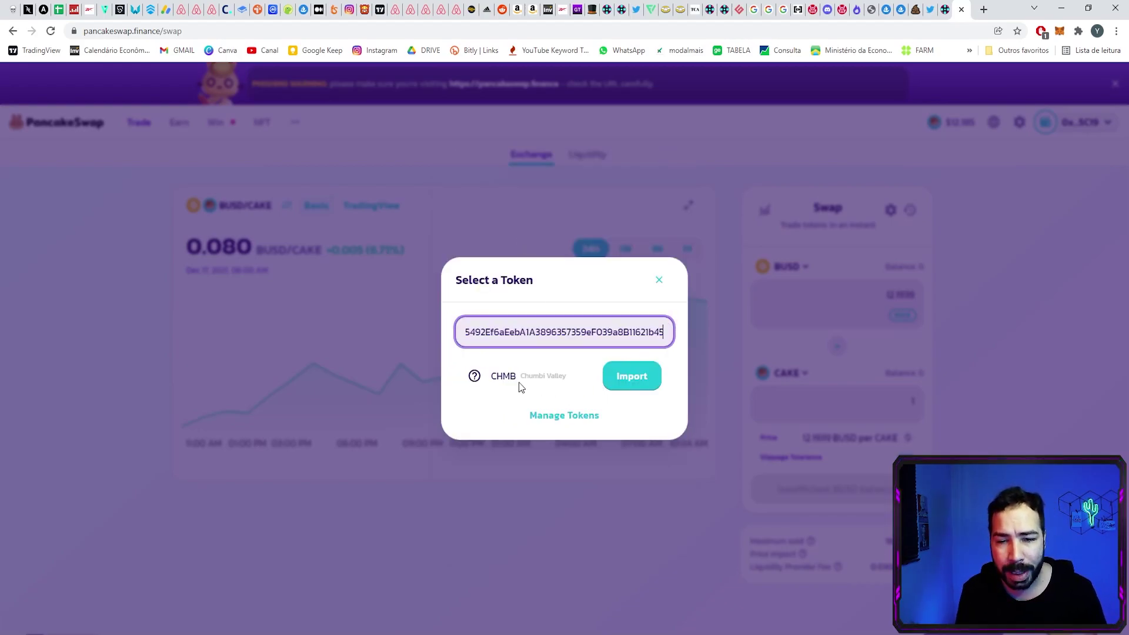
{"action": "left_click", "coordinate": [623, 379]}
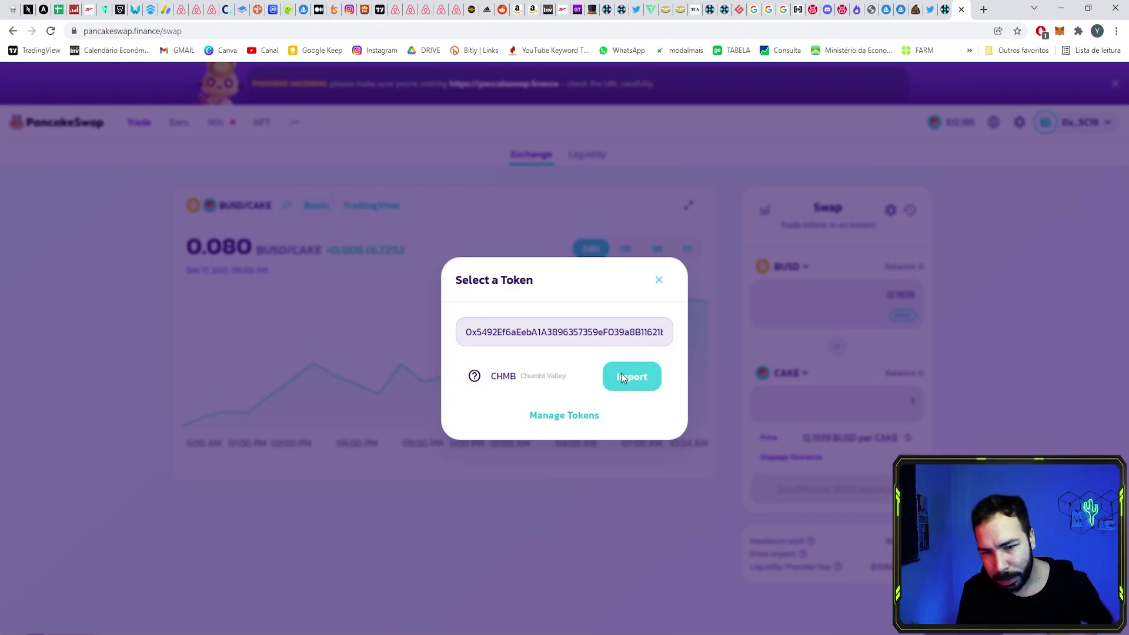
{"action": "left_click", "coordinate": [622, 378]}
{"action": "left_click", "coordinate": [476, 481]}
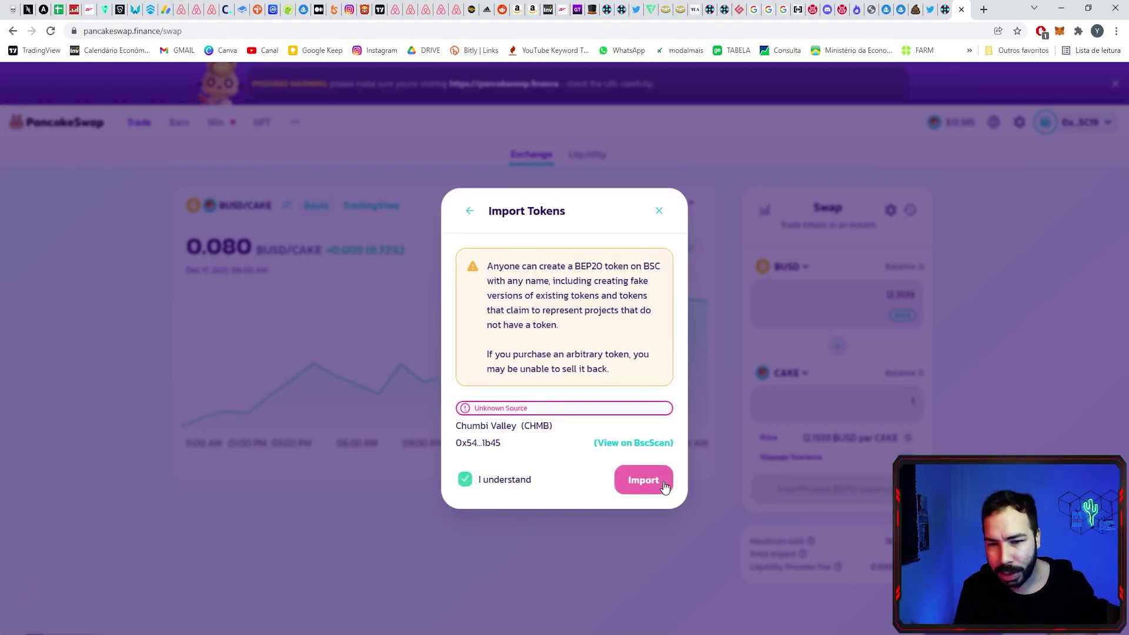
{"action": "left_click", "coordinate": [663, 483]}
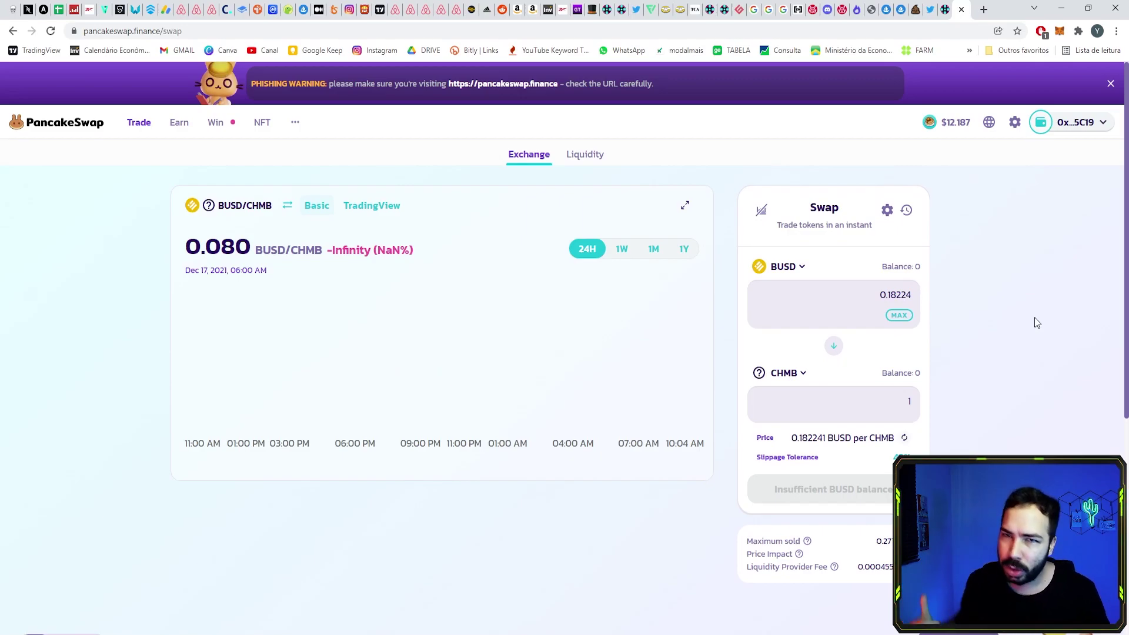
Add CHMB to the MetaMask wallet as a custom token using the copied contract address, and return to the asset list
{"action": "left_click", "coordinate": [1058, 33]}
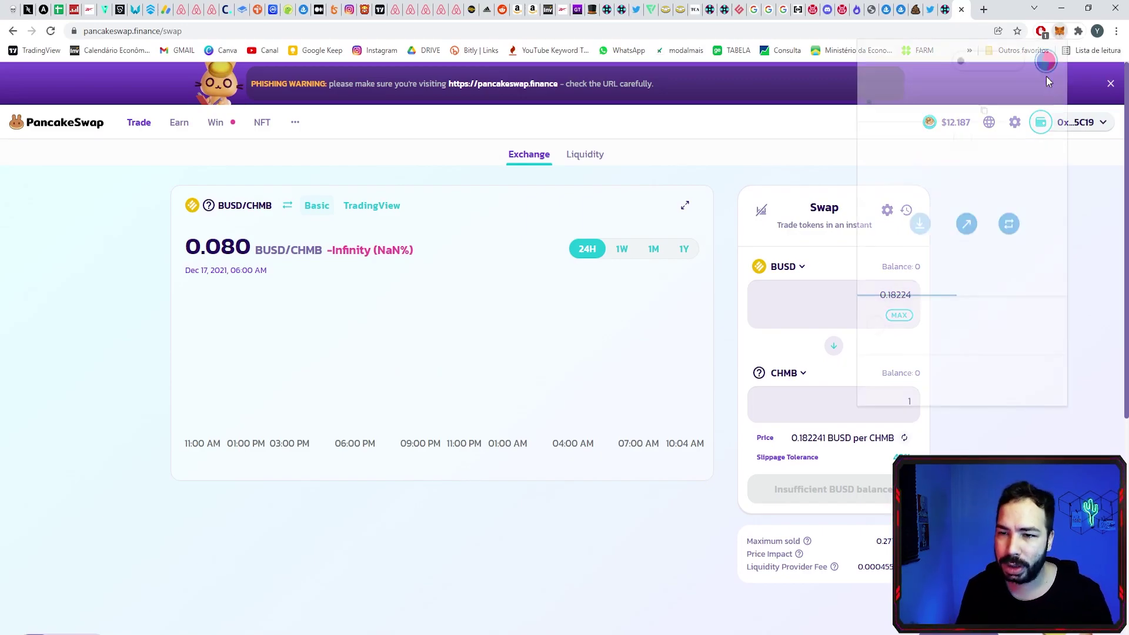
{"action": "scroll", "coordinate": [965, 305], "scroll_direction": "down", "scroll_amount": 3}
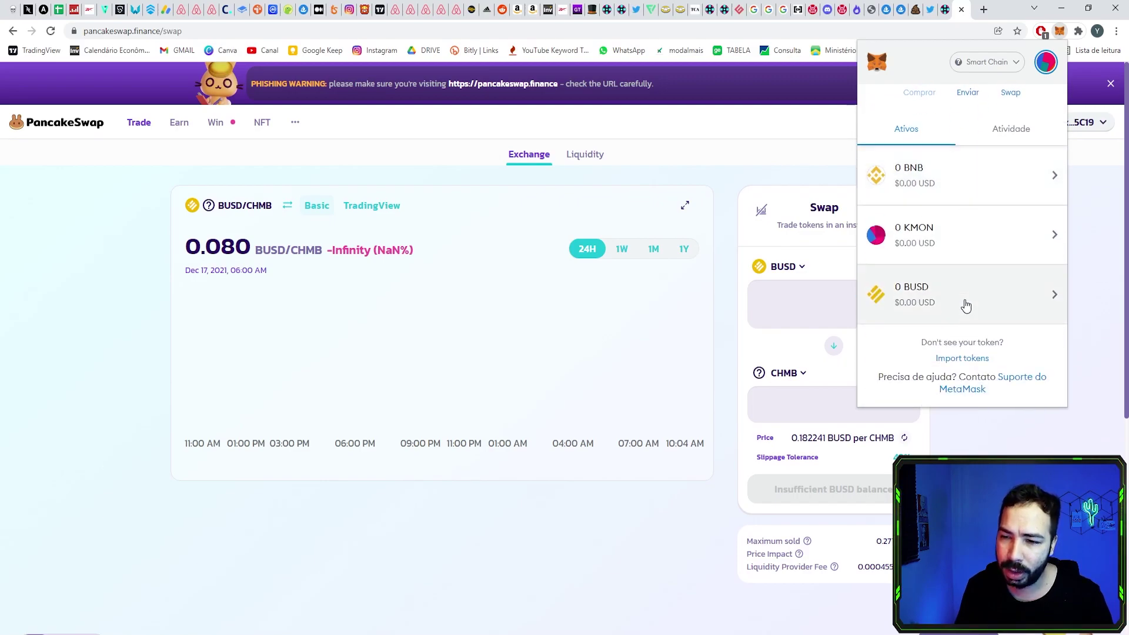
{"action": "left_click", "coordinate": [957, 360]}
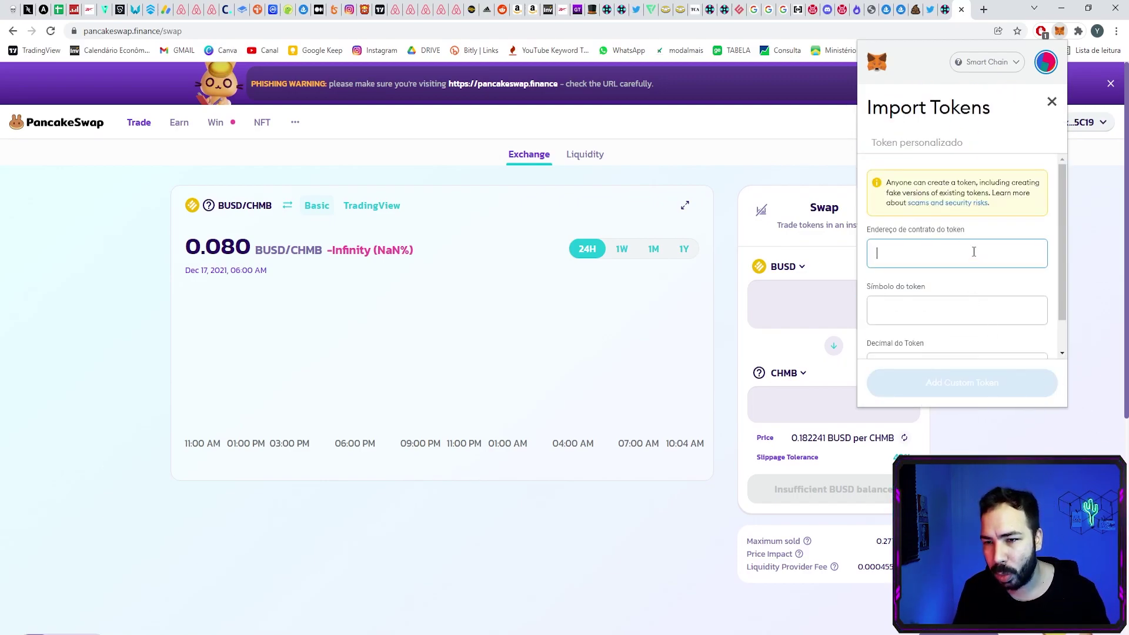
{"action": "key", "text": "ctrl+v"}
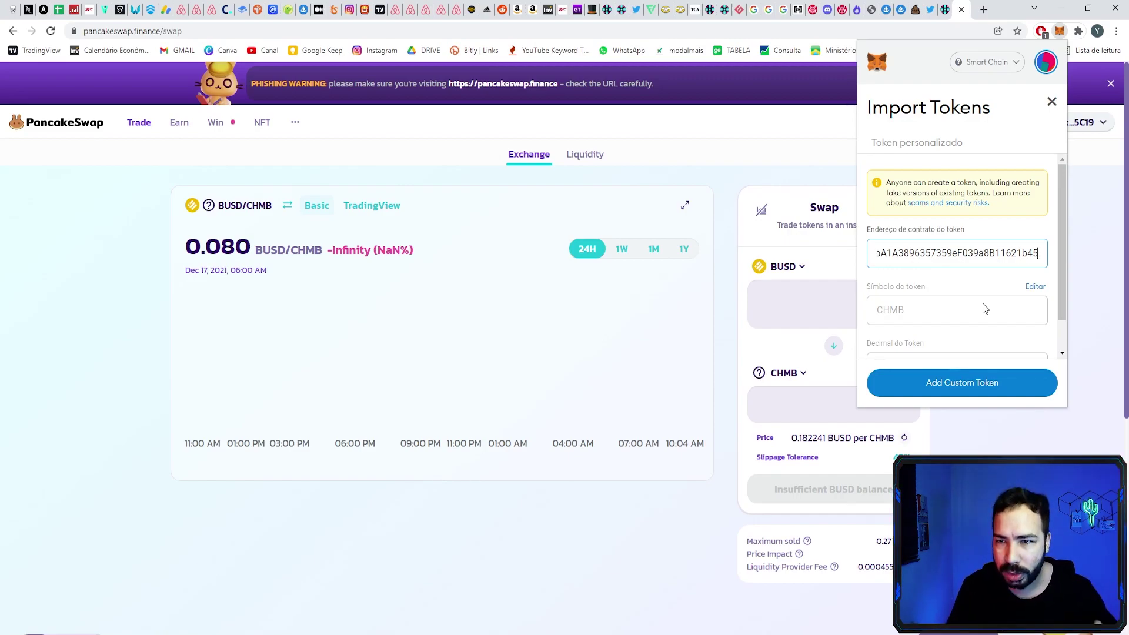
{"action": "scroll", "coordinate": [981, 308], "scroll_direction": "down", "scroll_amount": 1}
{"action": "left_click", "coordinate": [989, 393]}
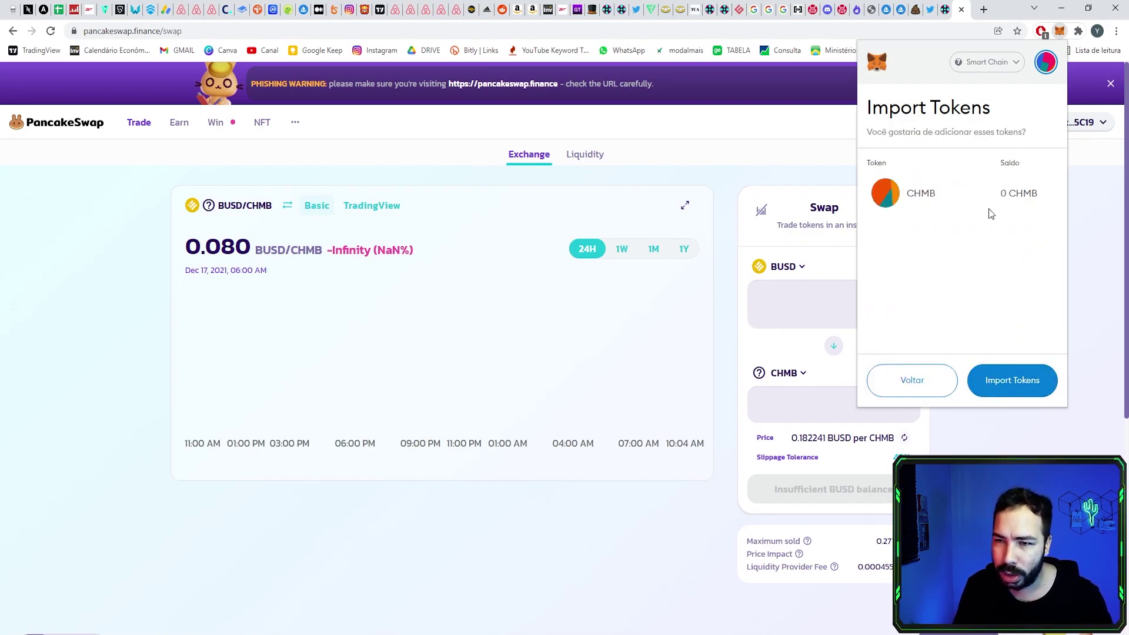
{"action": "left_click", "coordinate": [1026, 383]}
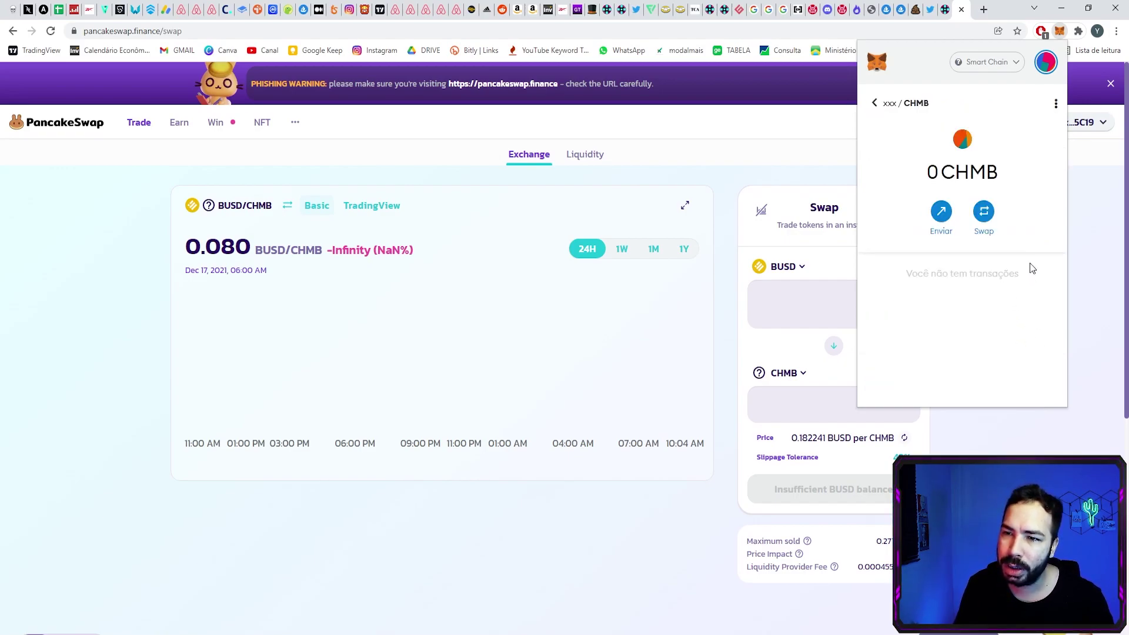
{"action": "left_click", "coordinate": [876, 105]}
{"action": "scroll", "coordinate": [996, 355], "scroll_direction": "down", "scroll_amount": 3}
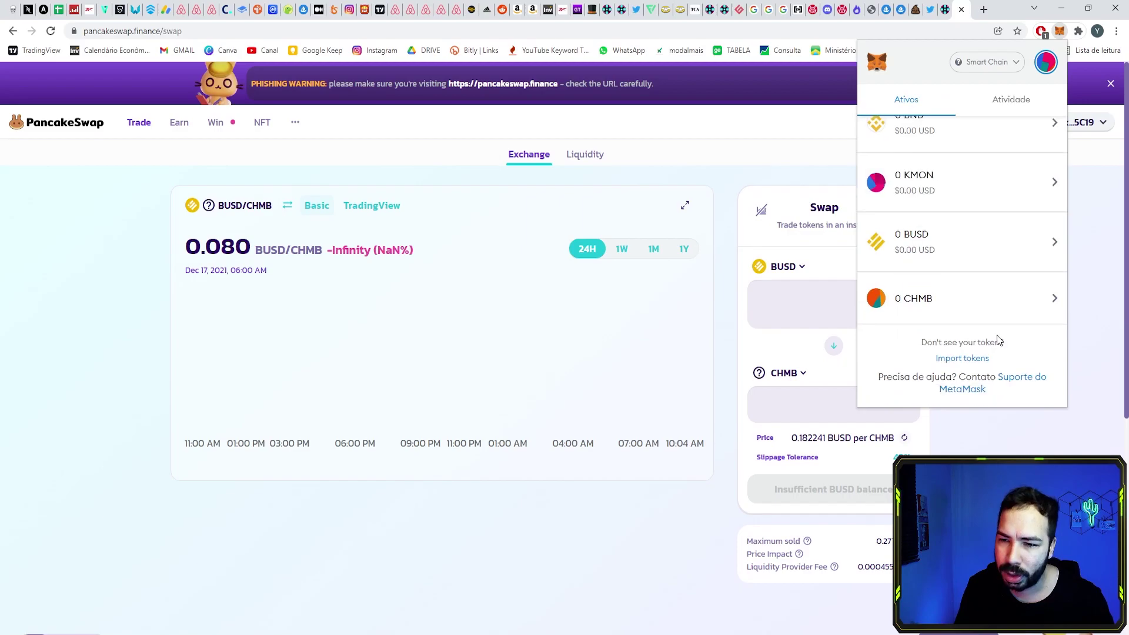
{"action": "left_click", "coordinate": [934, 405]}
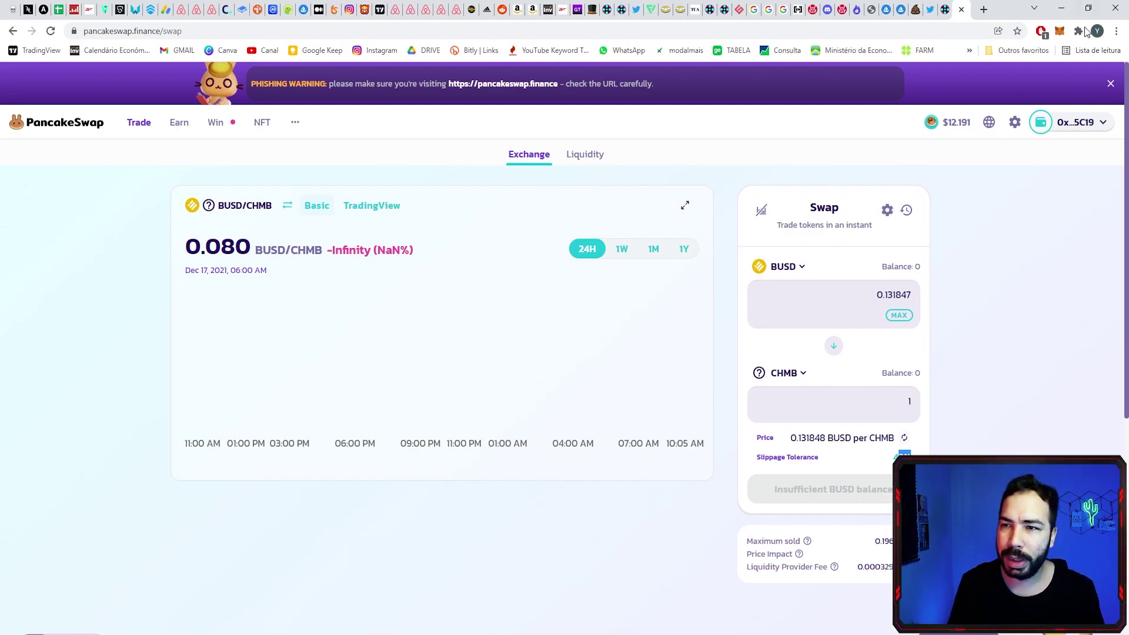
Set the swap's default transaction speed to Instant (7)
{"action": "left_click", "coordinate": [1077, 121]}
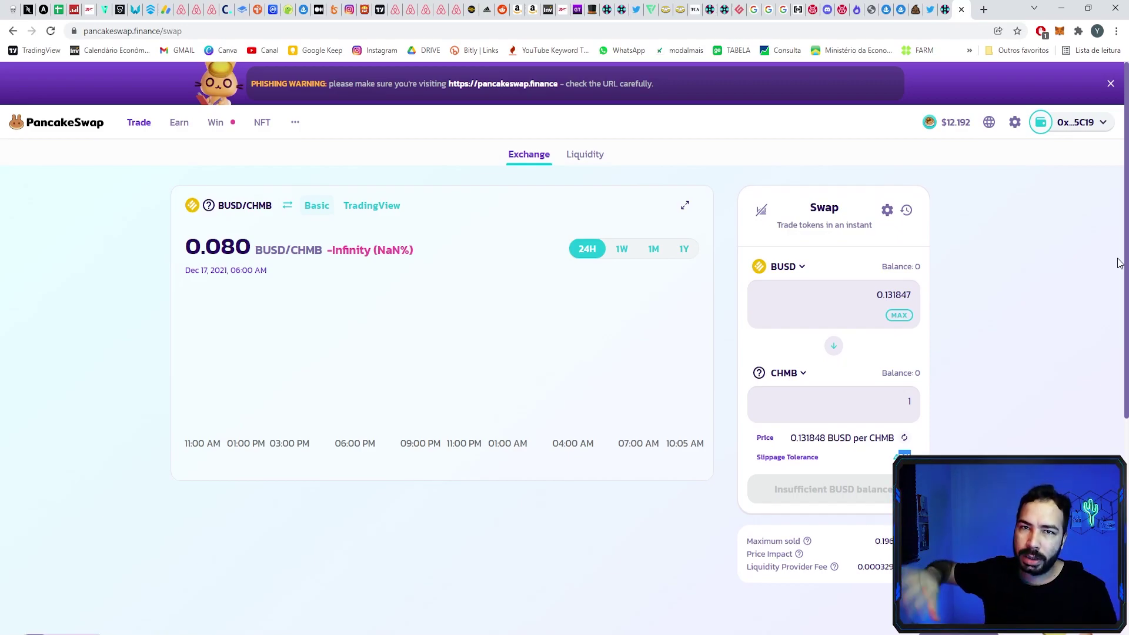
{"action": "left_click", "coordinate": [887, 212]}
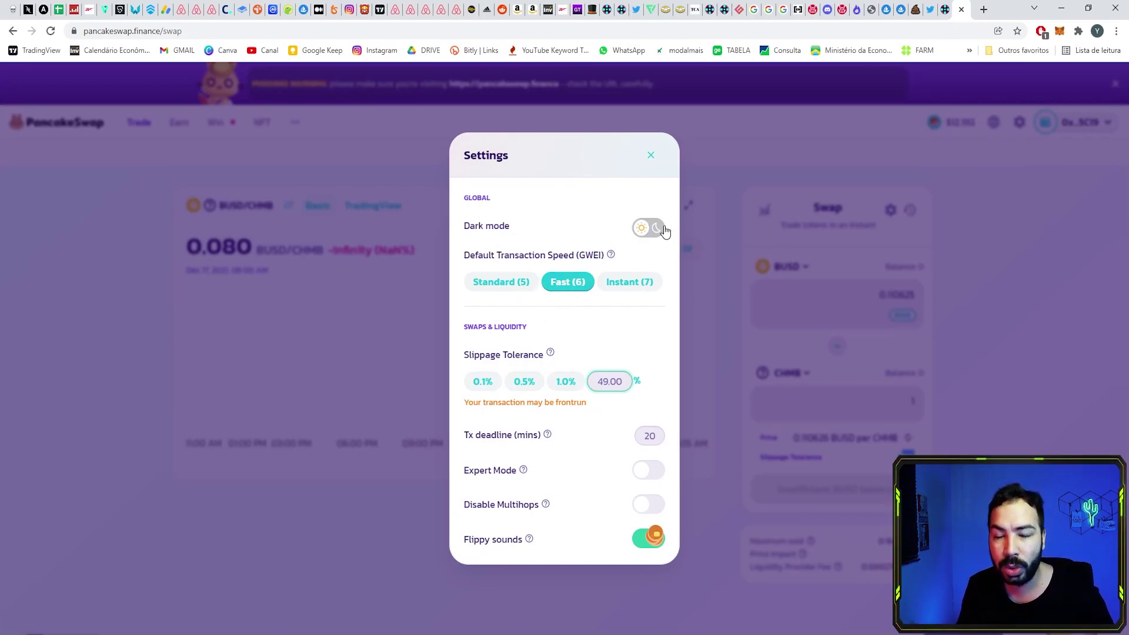
{"action": "left_click", "coordinate": [623, 283]}
{"action": "left_click", "coordinate": [580, 288]}
{"action": "left_click", "coordinate": [622, 282]}
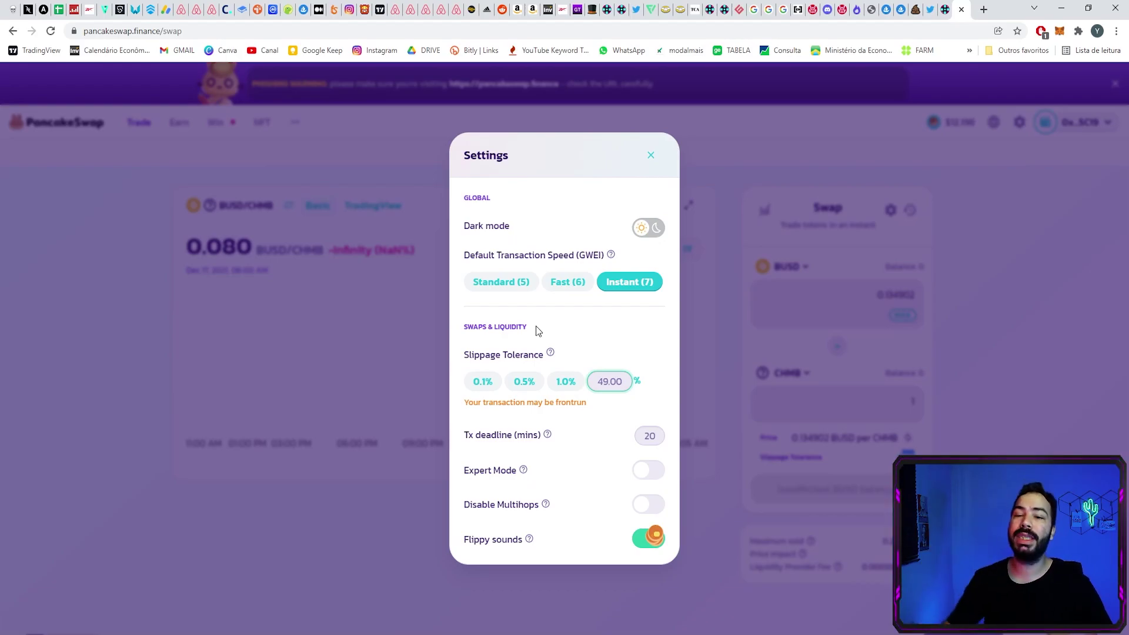
{"action": "left_click", "coordinate": [651, 154]}
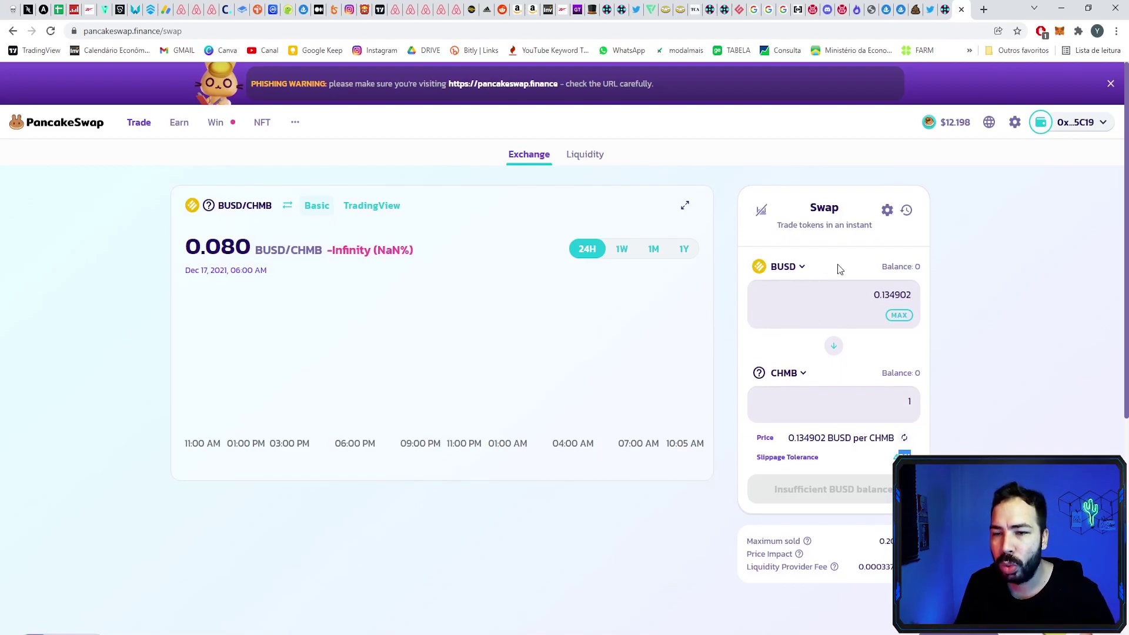
Examine the CHMB amount and its BUSD price in the swap form
{"action": "double_click", "coordinate": [906, 406]}
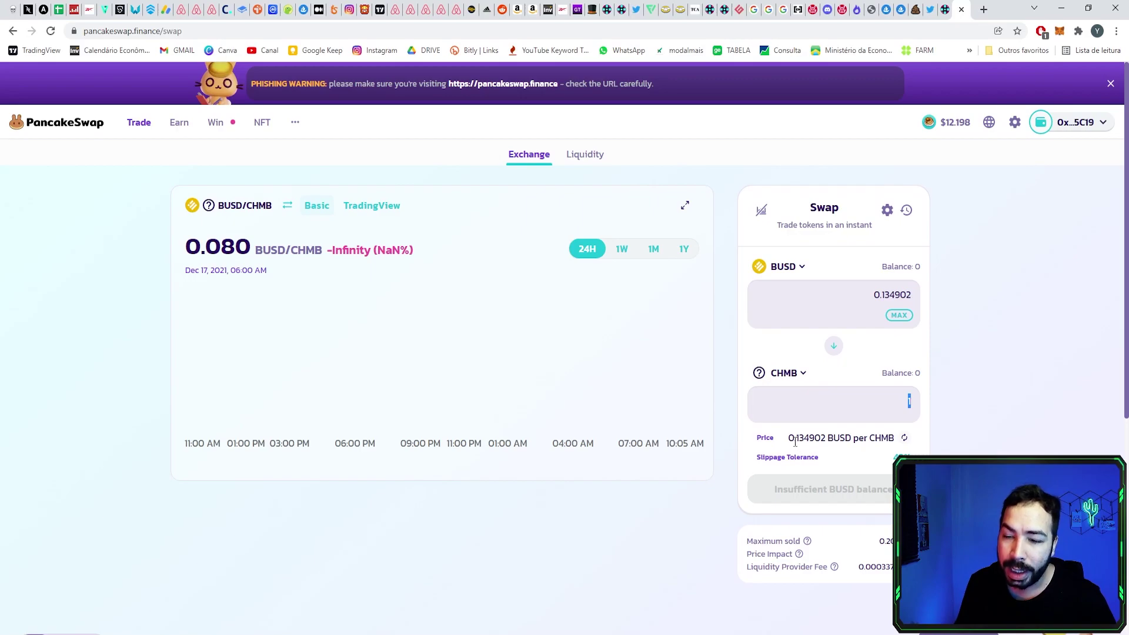
{"action": "left_click_drag", "start_coordinate": [788, 438], "coordinate": [832, 439]}
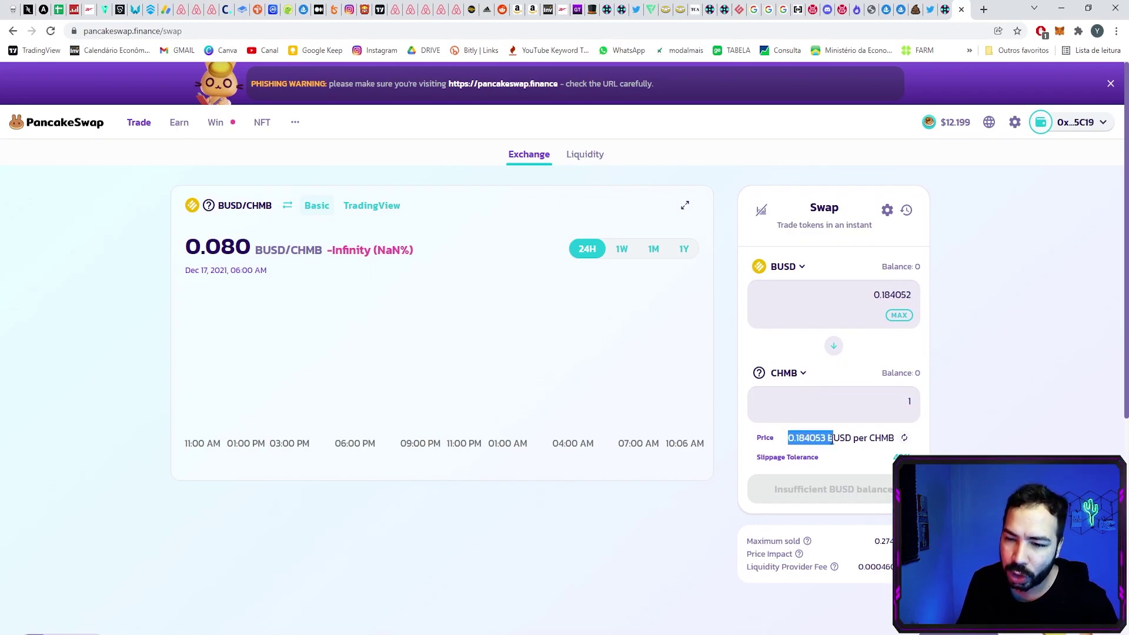
{"action": "left_click", "coordinate": [833, 445]}
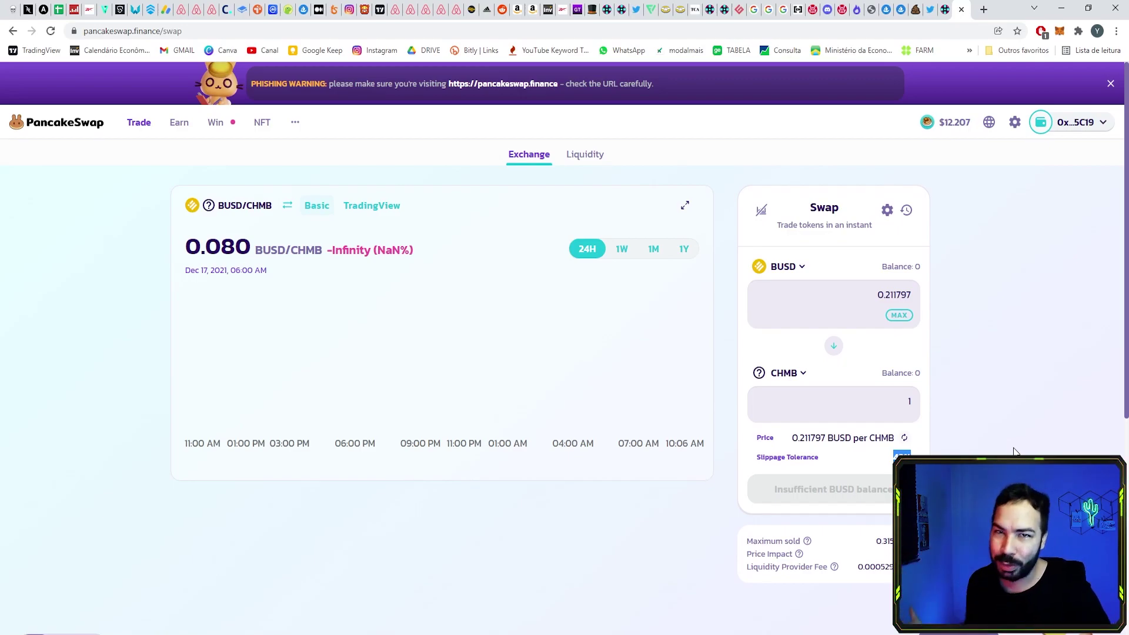
Try custom slippage tolerances of 30% and 49% in the swap settings, and set the tolerance to 15%
{"action": "left_click", "coordinate": [887, 210]}
{"action": "left_click", "coordinate": [610, 387]}
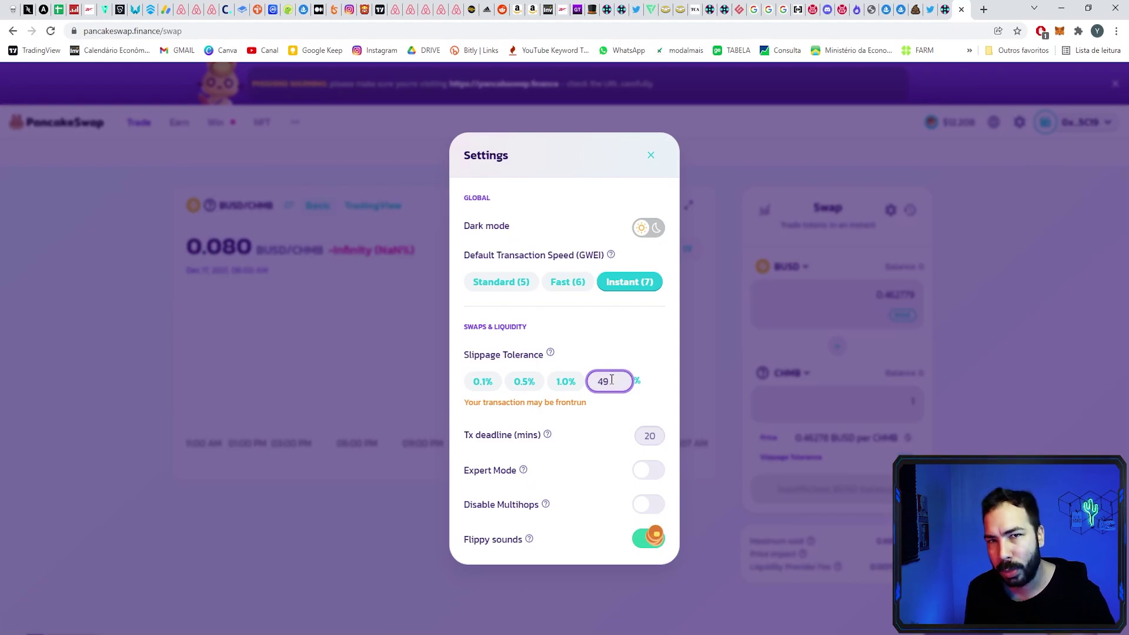
{"action": "key", "text": "BackSpace"}
{"action": "key", "text": "BackSpace"}
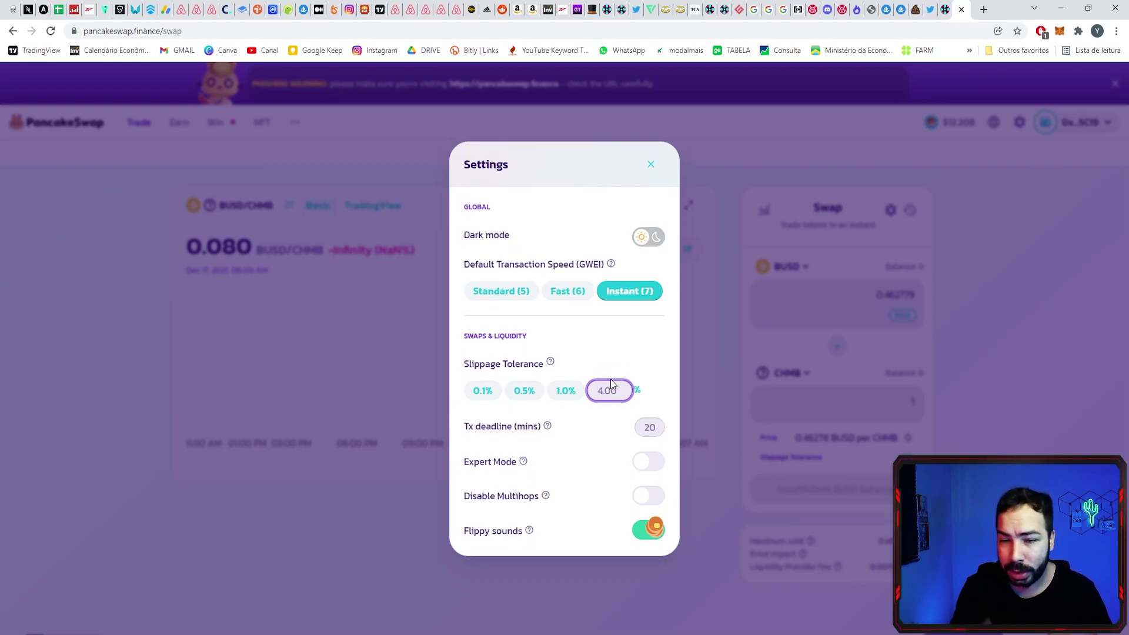
{"action": "type", "text": "30"}
{"action": "key", "text": "BackSpace"}
{"action": "key", "text": "BackSpace"}
{"action": "type", "text": "49"}
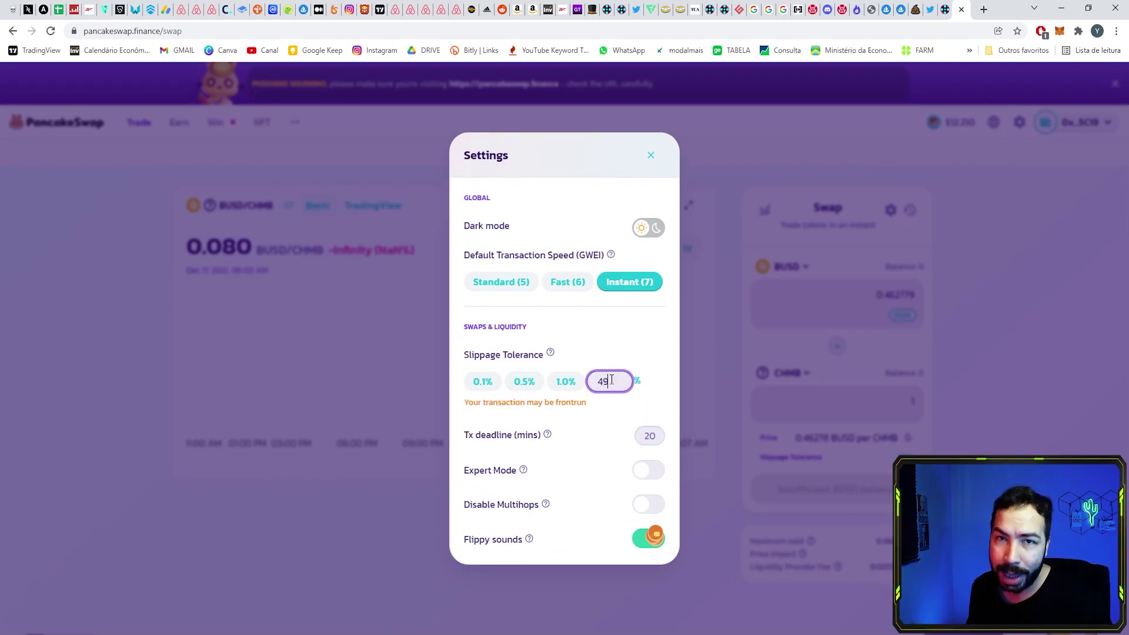
{"action": "key", "text": "BackSpace"}
{"action": "key", "text": "BackSpace"}
{"action": "type", "text": "15"}
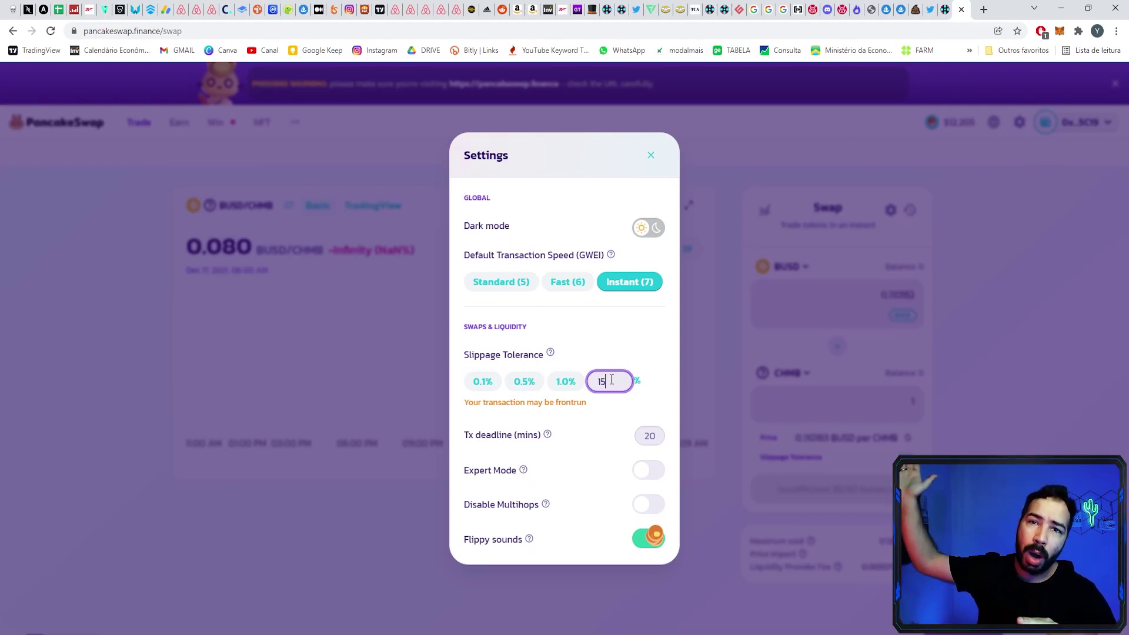
Examine the launch-period candles on PooCoin's 4-hour CPAN/BNB chart, and return to the PancakeSwap settings
{"action": "left_click", "coordinate": [908, 9]}
{"action": "scroll", "coordinate": [956, 409], "scroll_direction": "down", "scroll_amount": 6}
{"action": "scroll", "coordinate": [412, 324], "scroll_direction": "down", "scroll_amount": 5}
{"action": "left_click_drag", "start_coordinate": [529, 315], "coordinate": [435, 320]}
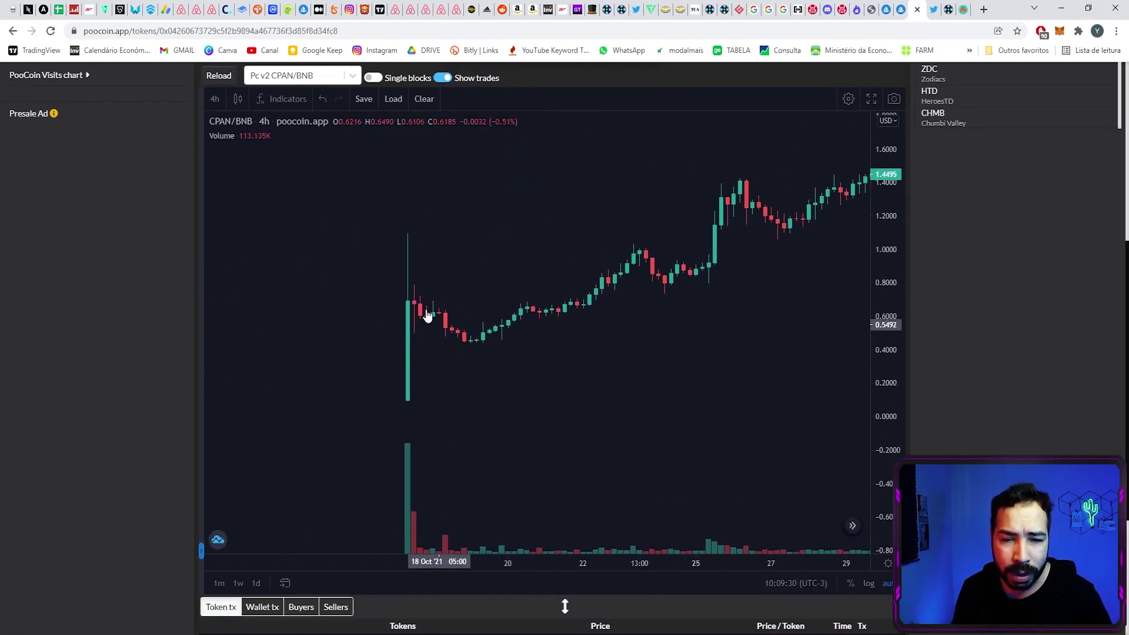
{"action": "left_click_drag", "start_coordinate": [688, 284], "coordinate": [625, 404]}
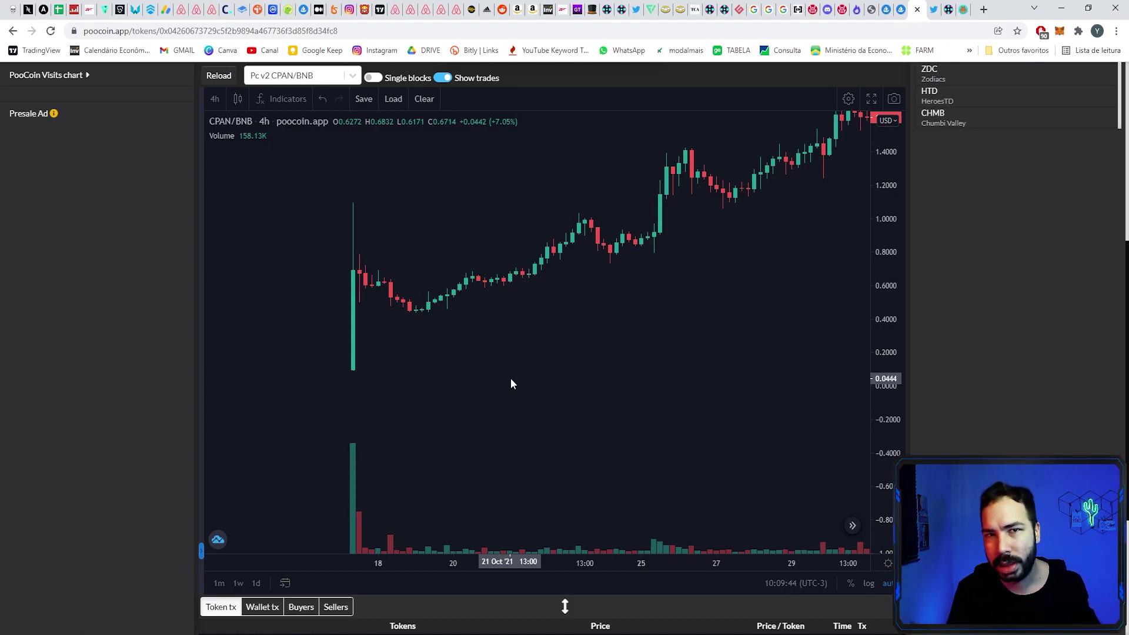
{"action": "left_click_drag", "start_coordinate": [511, 380], "coordinate": [527, 411]}
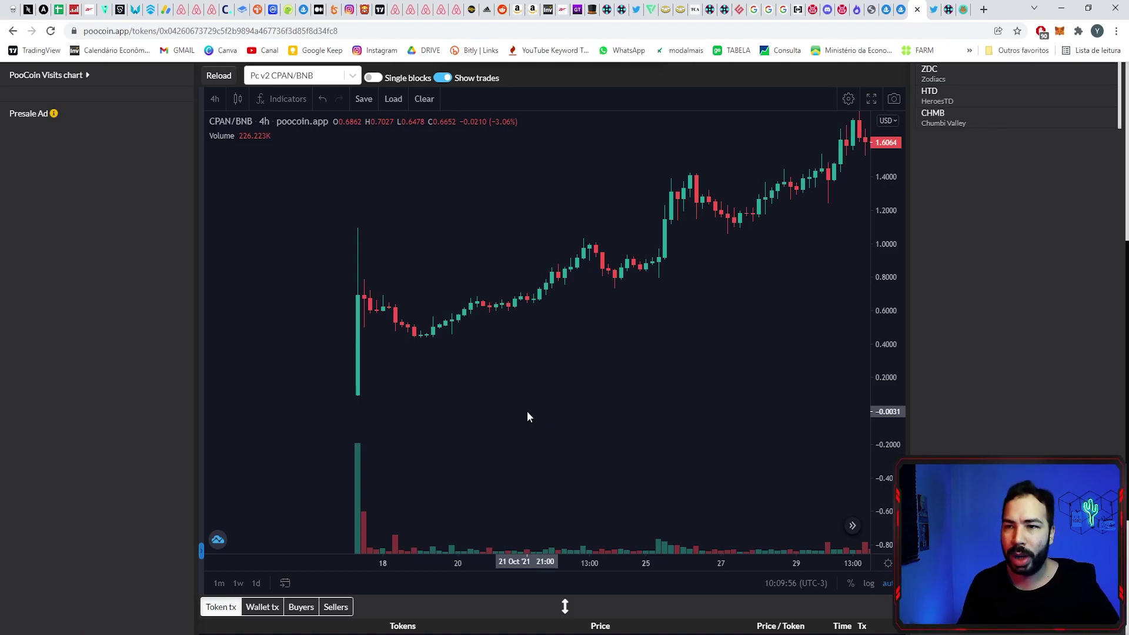
{"action": "left_click", "coordinate": [949, 8]}
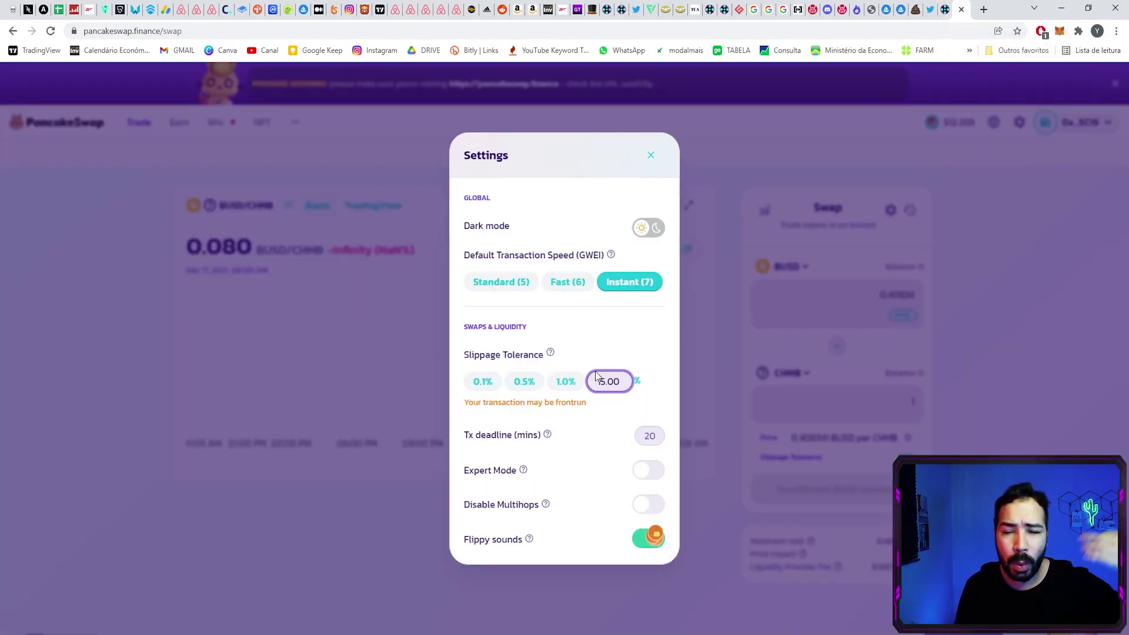